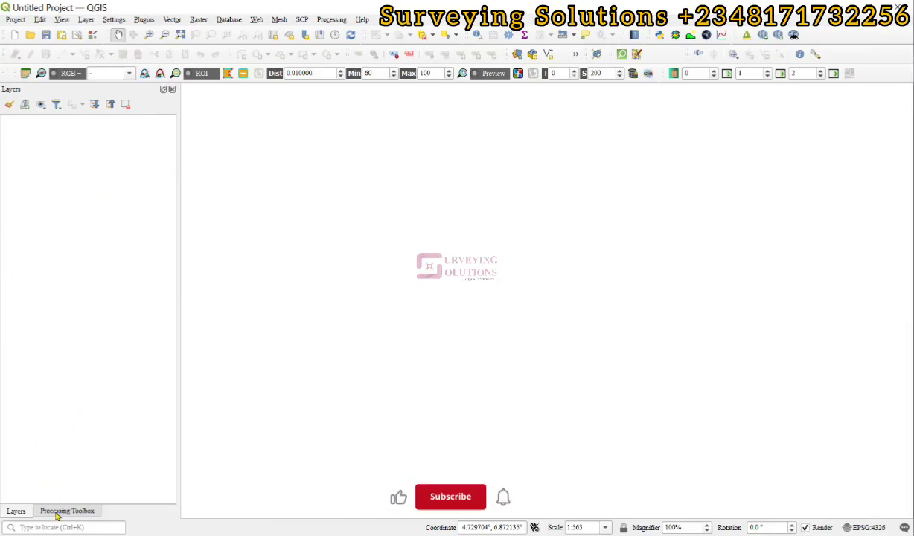
Step: Expand and collapse the SAGA Next Gen group in the Processing Toolbox, then narrow the Layers panel
click(58, 512)
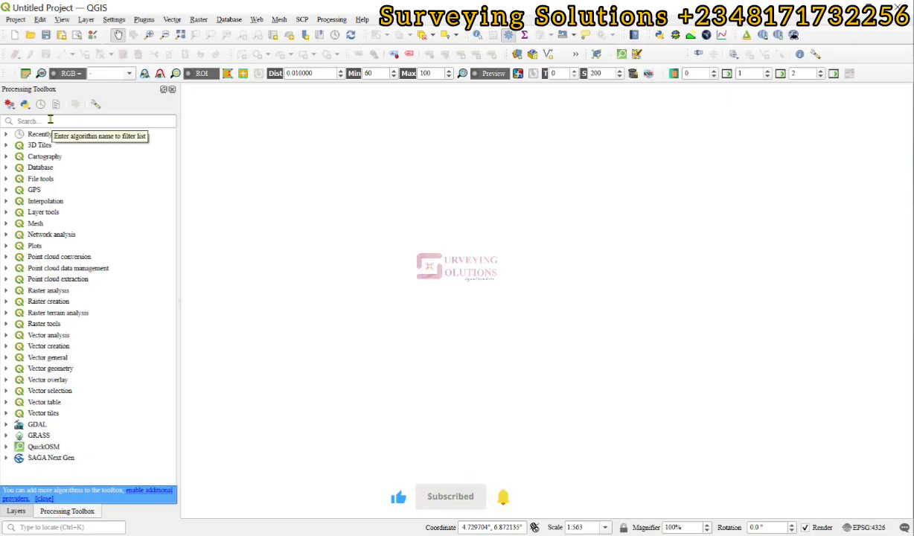
click(6, 457)
scroll(40, 447, down, 2)
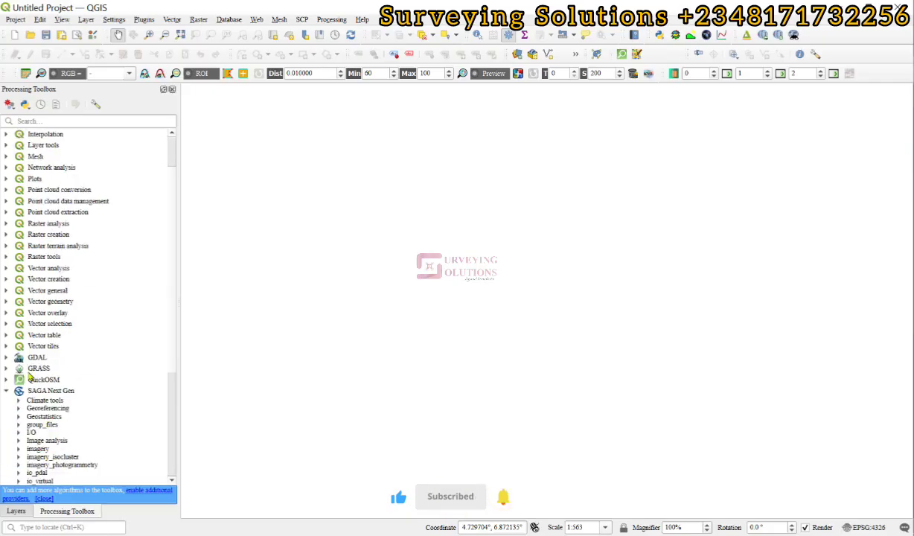
click(6, 391)
click(17, 511)
drag(179, 207, 149, 213)
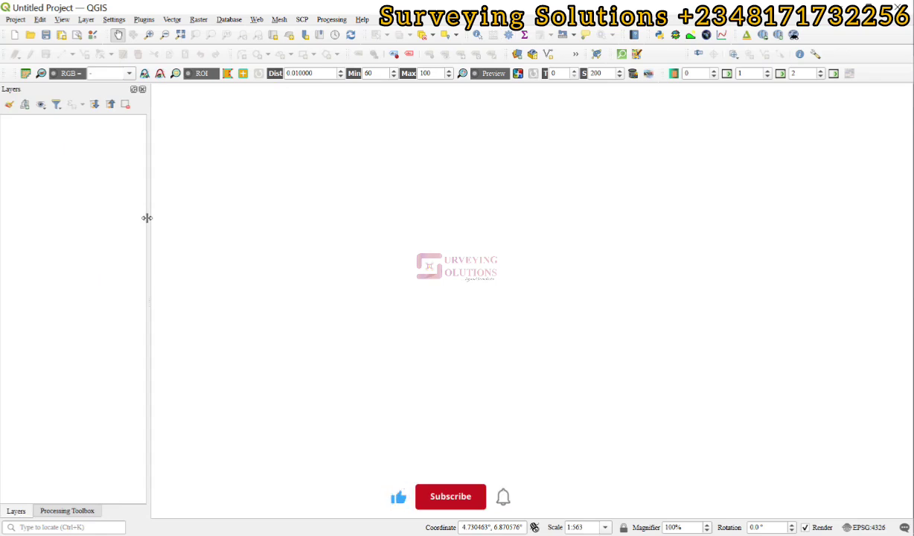
Step: Filter the Processing Toolbox for 'saga', then return to the Layers panel
click(54, 510)
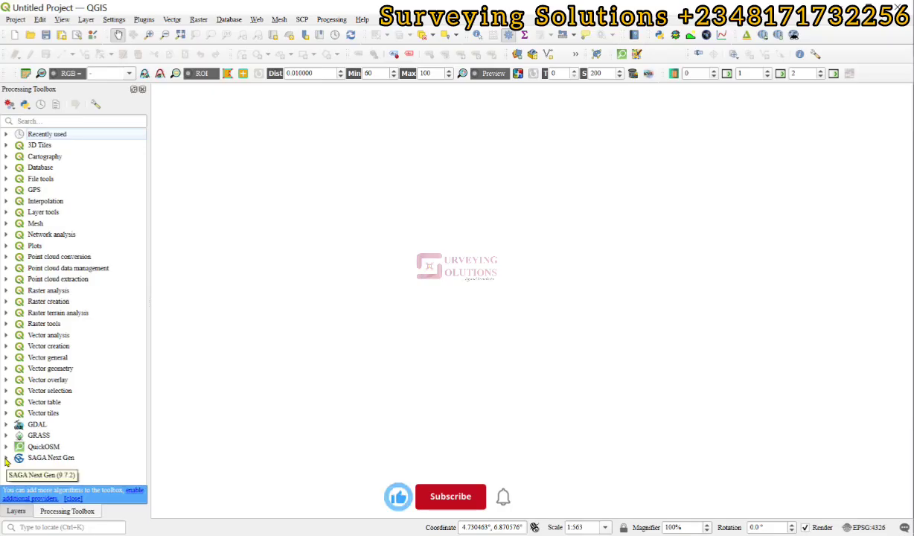
click(30, 122)
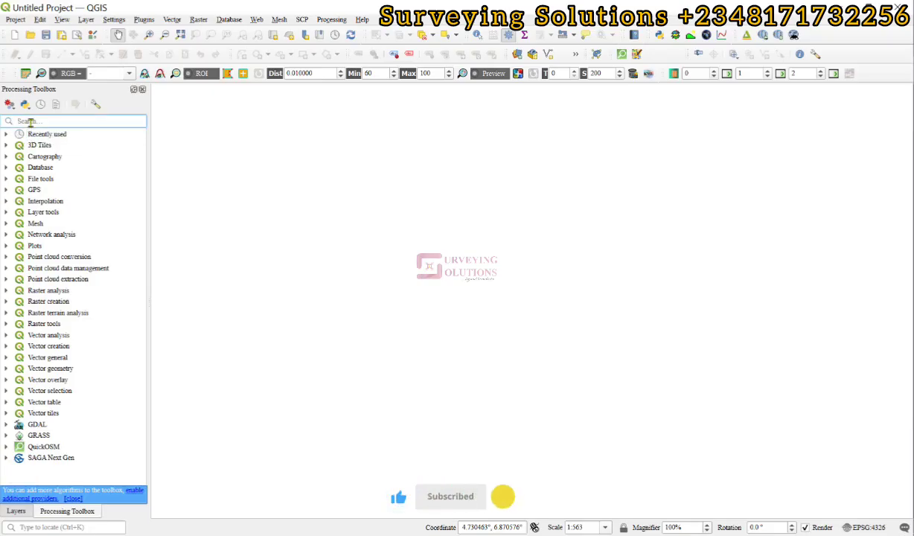
text(sa)
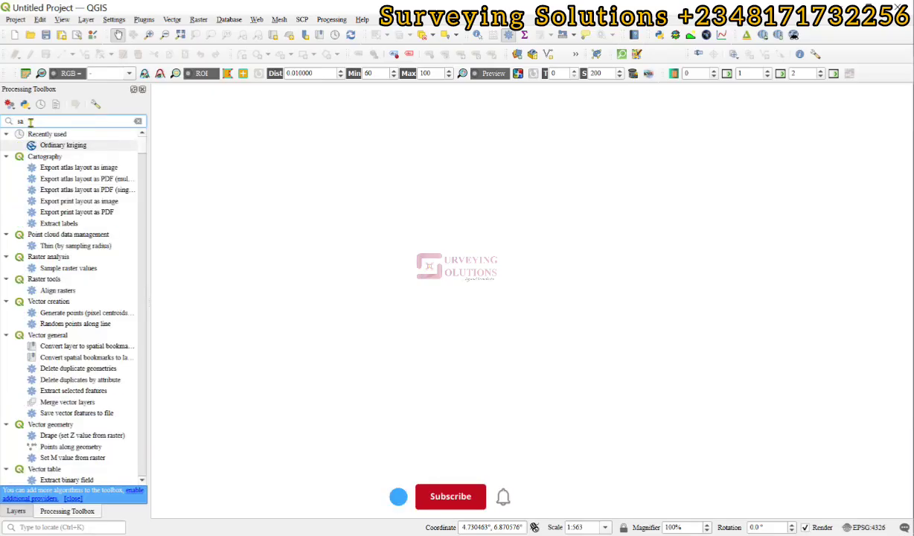
text(ga)
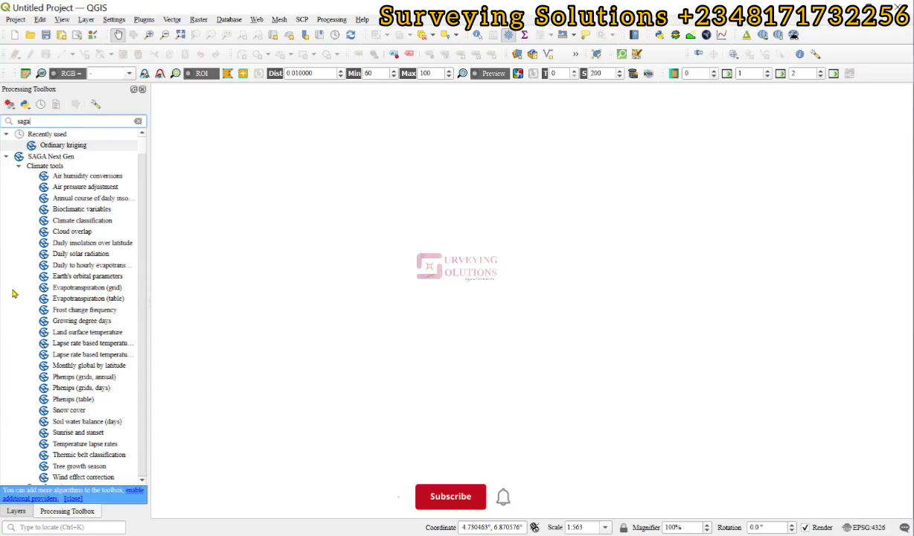
click(13, 511)
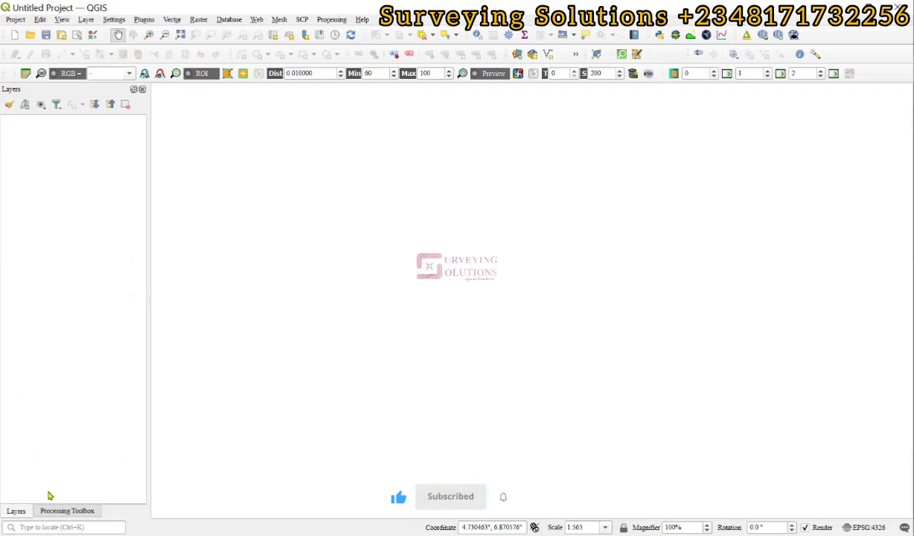
click(46, 511)
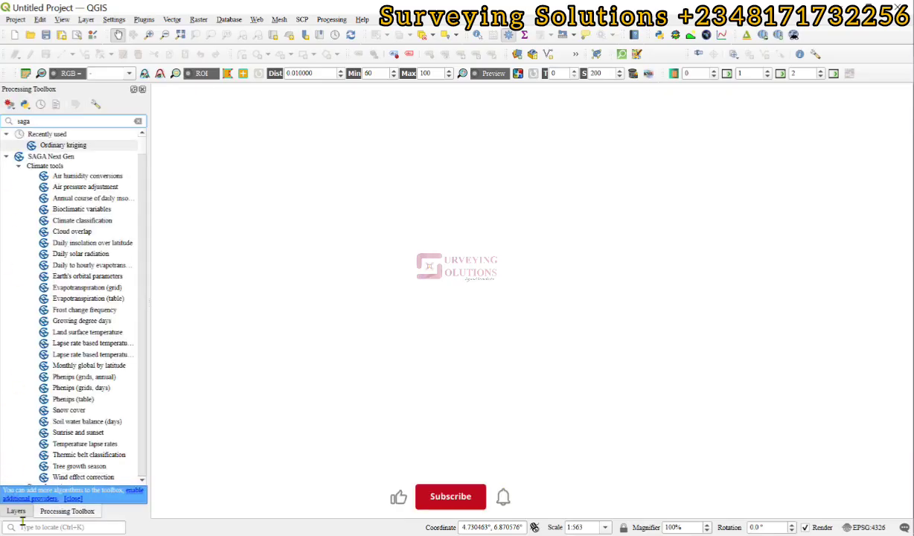
click(21, 513)
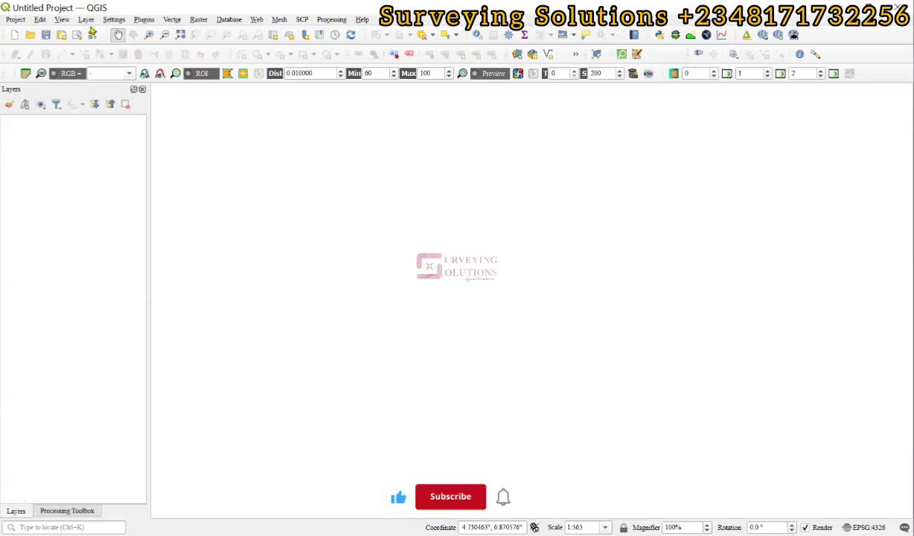
Step: Search the plugin manager for 'saga' and confirm Processing Saga NextGen Provider 1.0.0 is installed
click(142, 20)
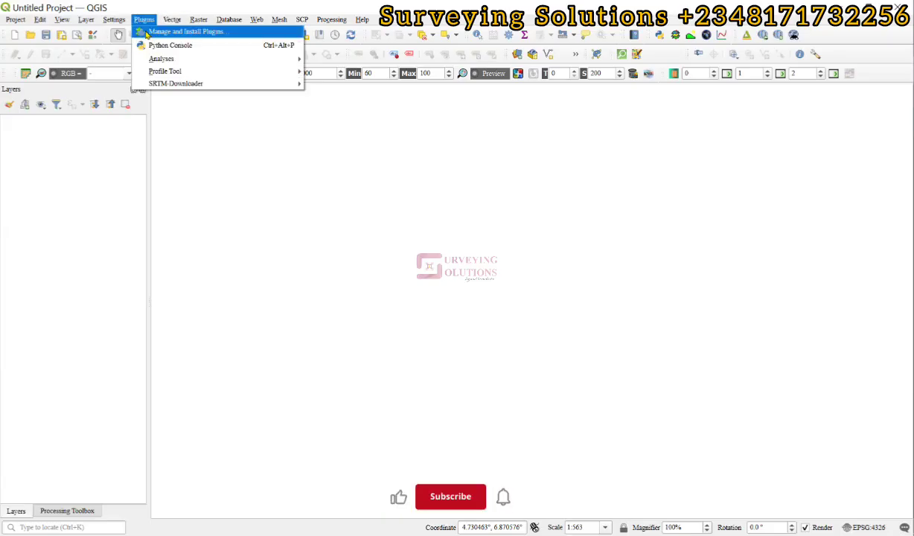
click(147, 34)
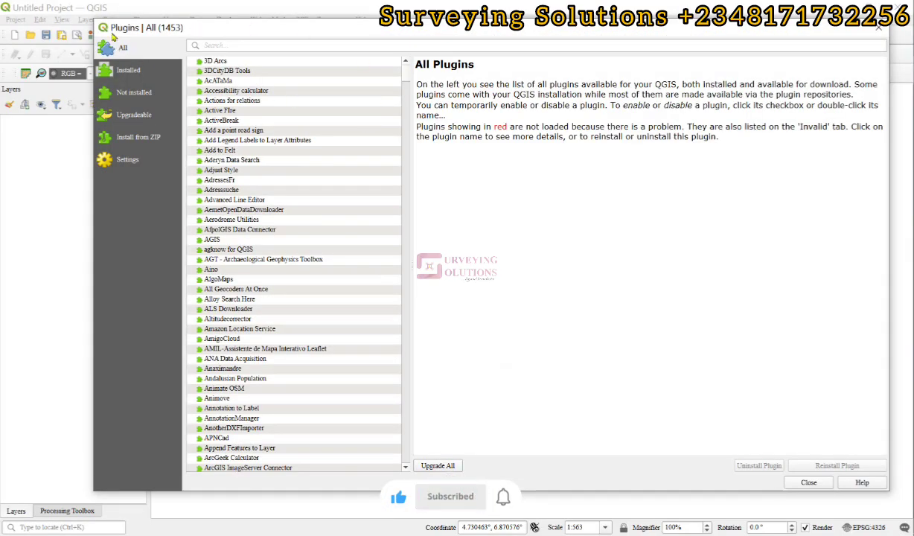
click(227, 45)
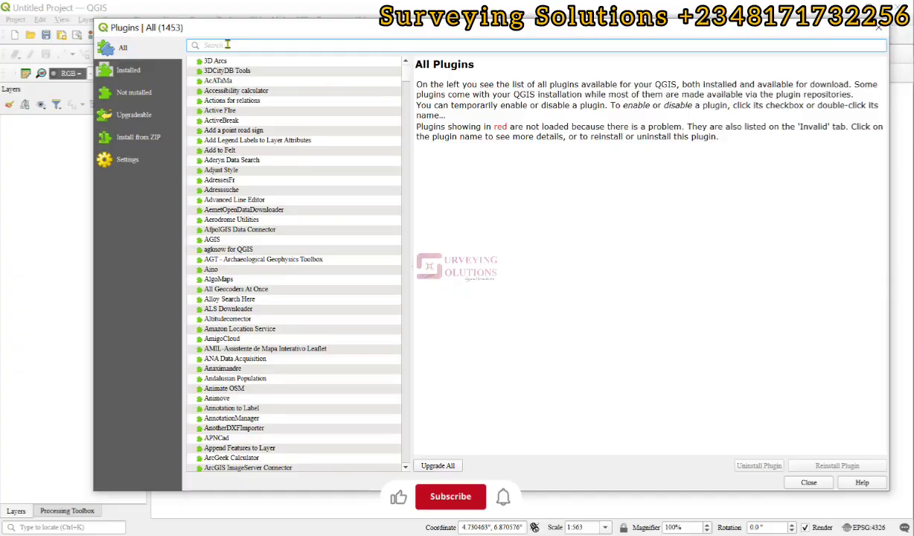
text(saga)
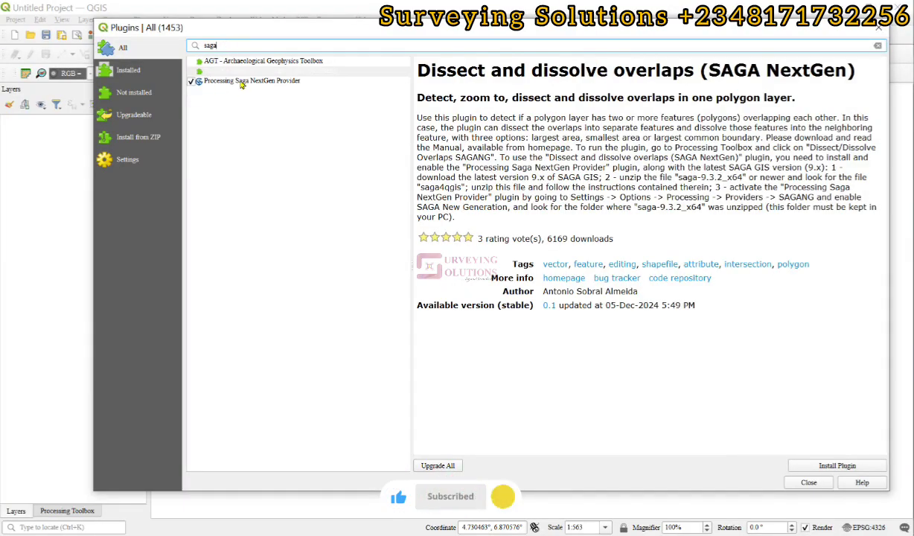
click(242, 81)
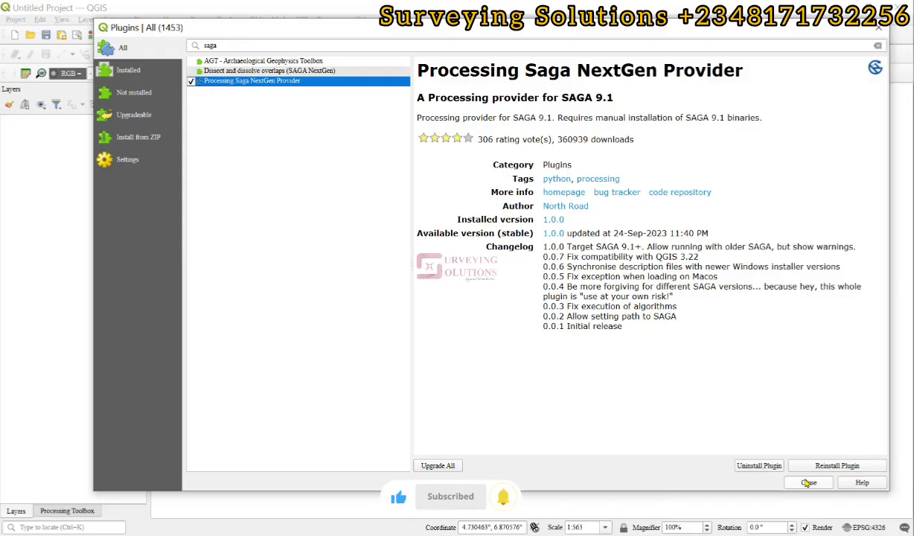
click(808, 483)
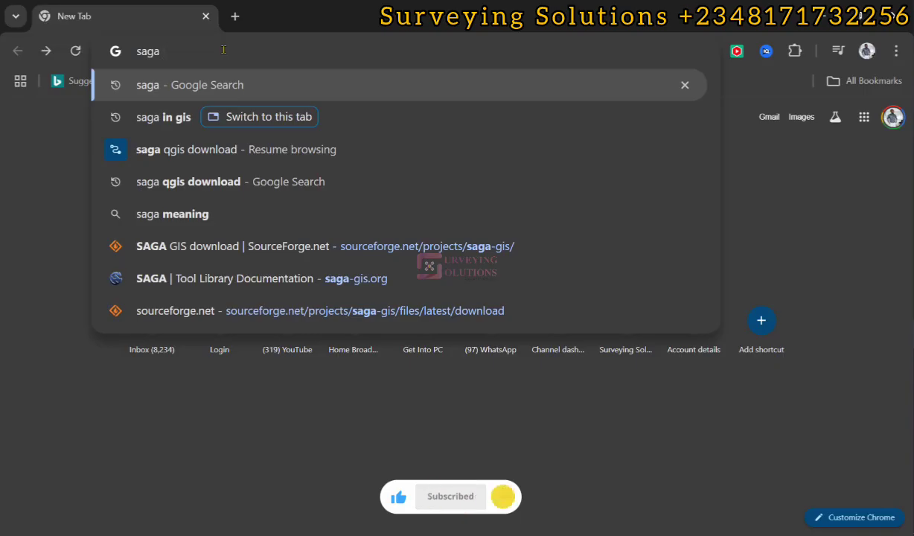
Step: Web-search 'saga gis' and download the latest SAGA GIS release from SourceForge
text(gis)
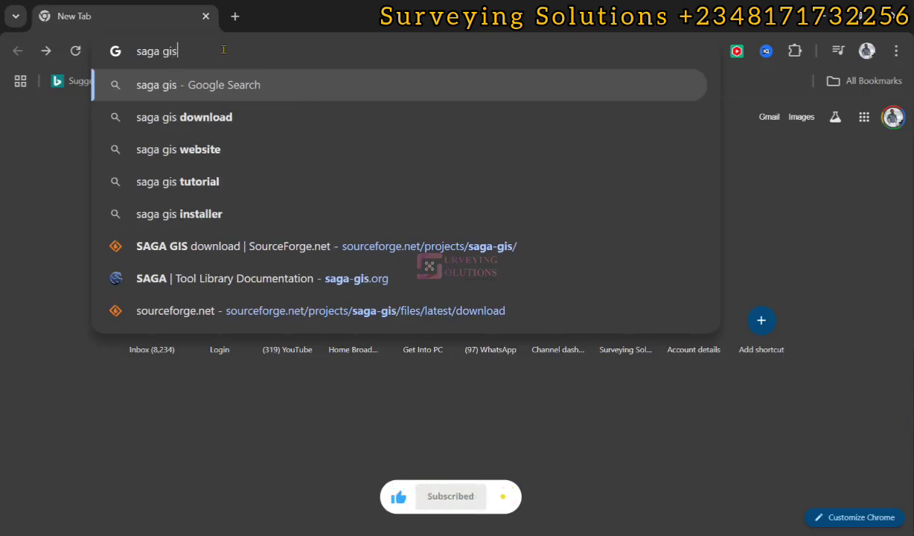
key(Return)
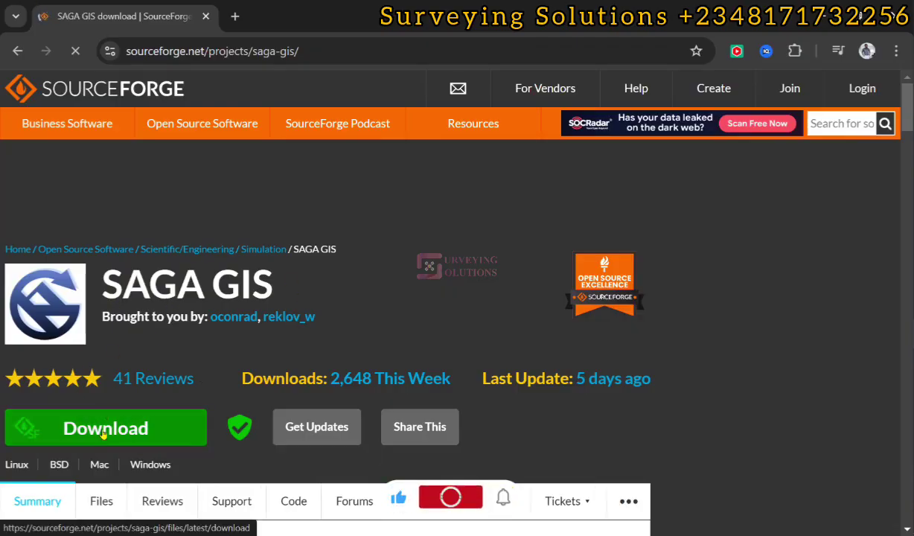
click(102, 432)
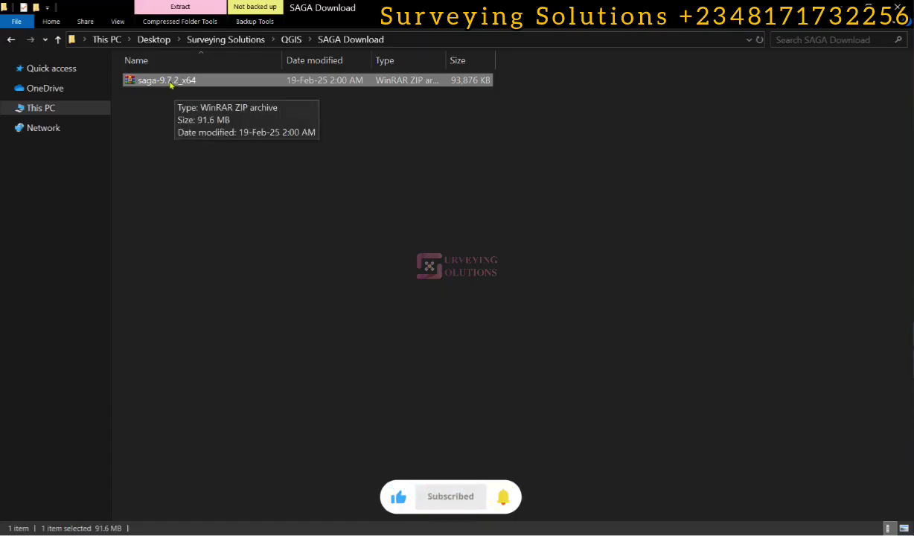
Step: Extract the saga-9.7.2_x64 archive, check its contents, then return to SAGA Download and right-click the folder
right_click(172, 79)
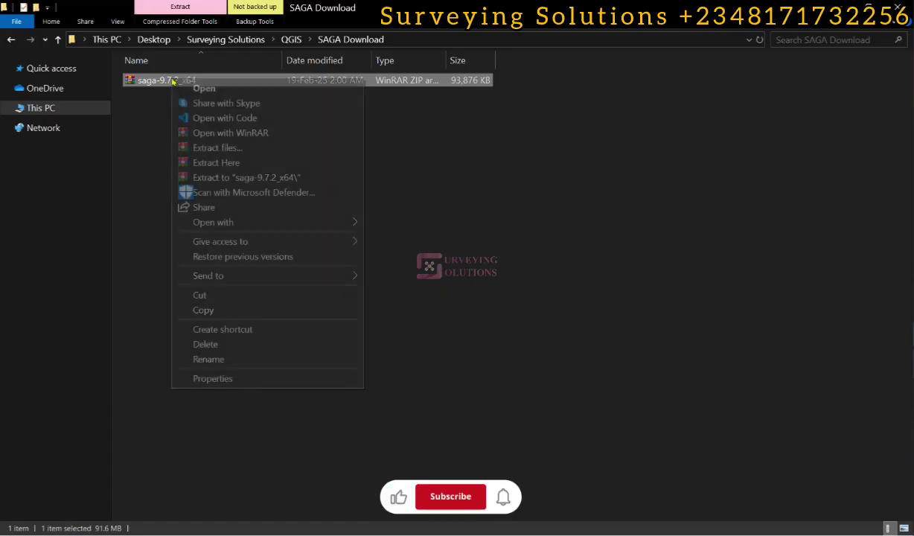
click(216, 165)
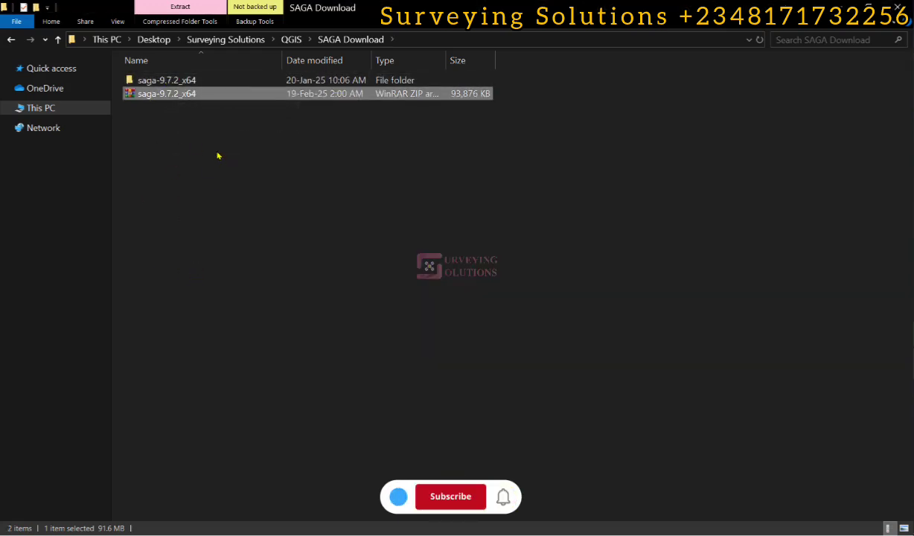
double_click(196, 81)
scroll(245, 218, down, 1)
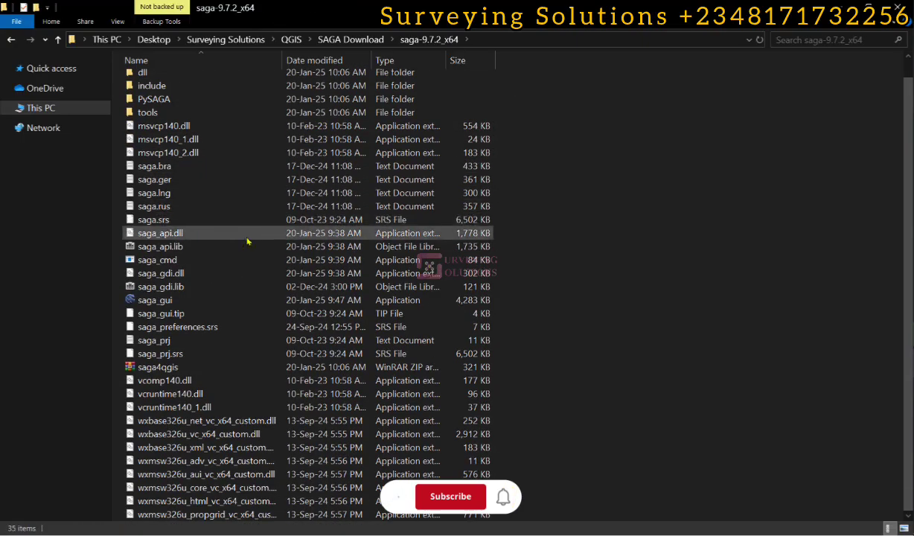
scroll(248, 241, up, 1)
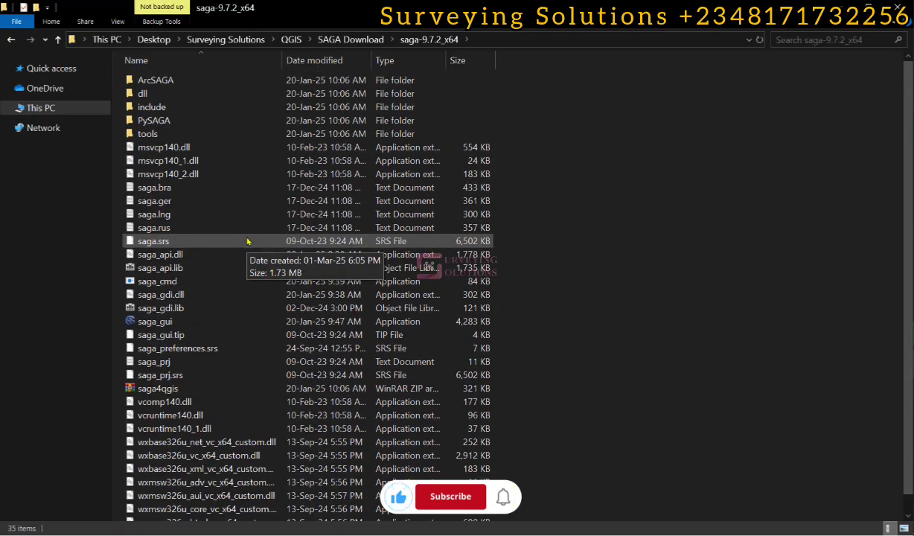
click(353, 41)
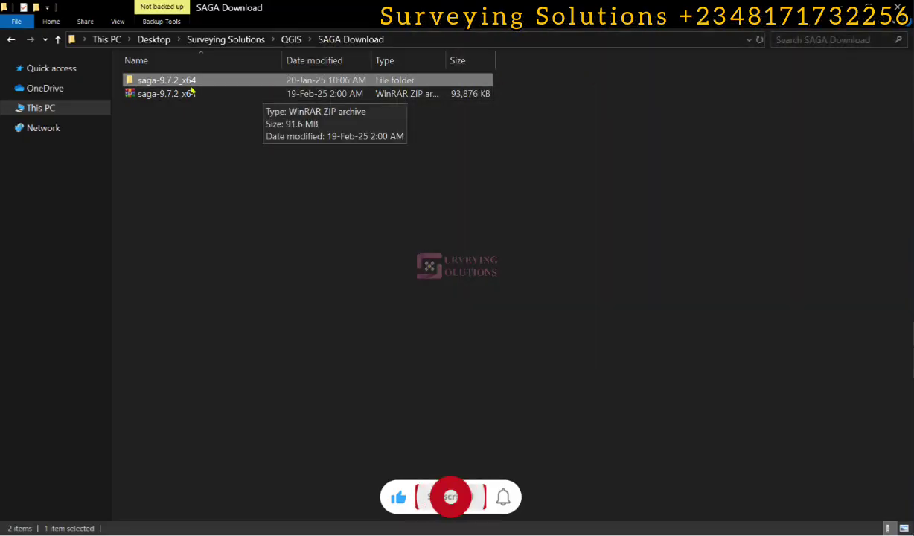
right_click(192, 80)
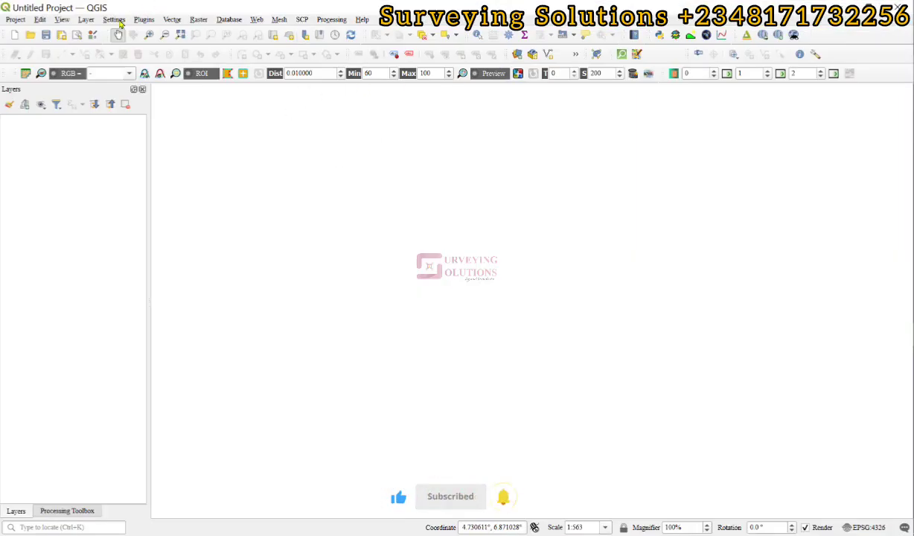
Step: In Processing options under Providers > SAGANG, browse to and select C:\saga-9.7.2_x64 as the SAGA folder
click(116, 20)
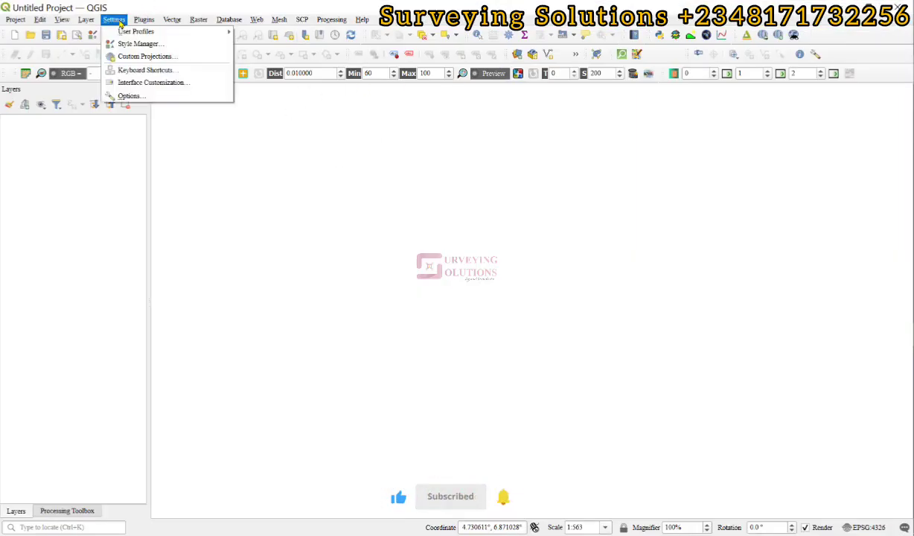
click(140, 100)
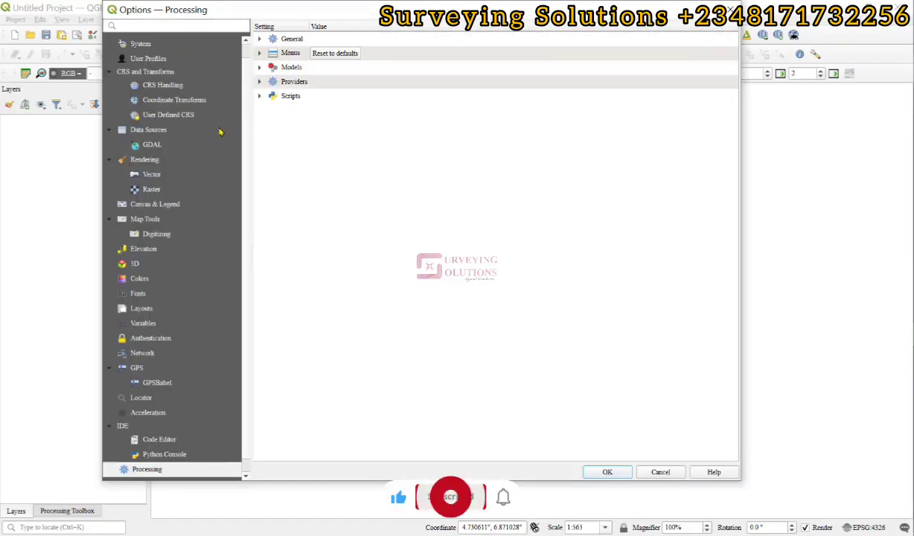
click(260, 82)
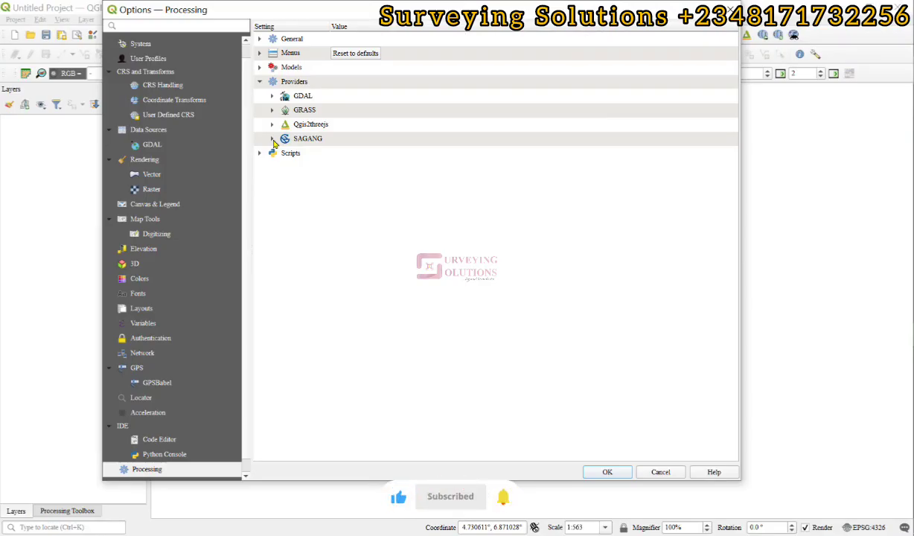
click(273, 140)
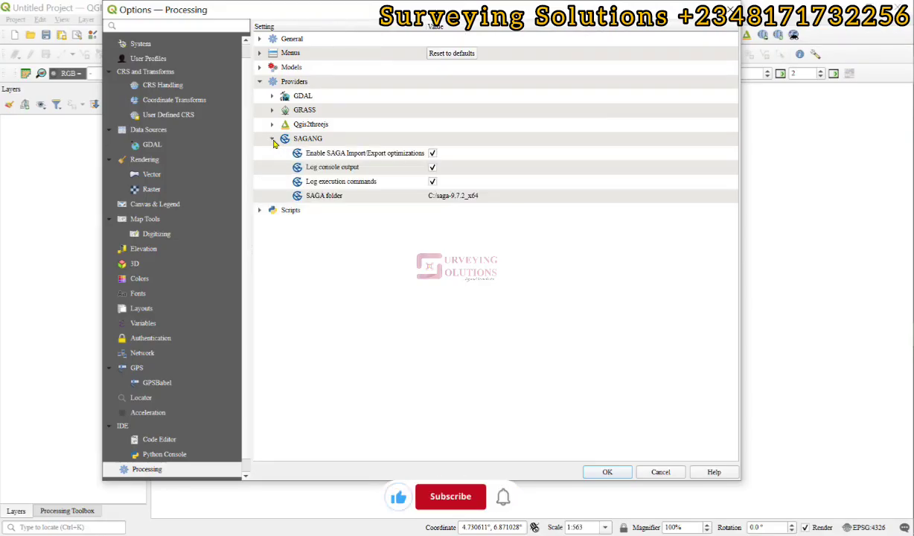
click(721, 198)
click(735, 198)
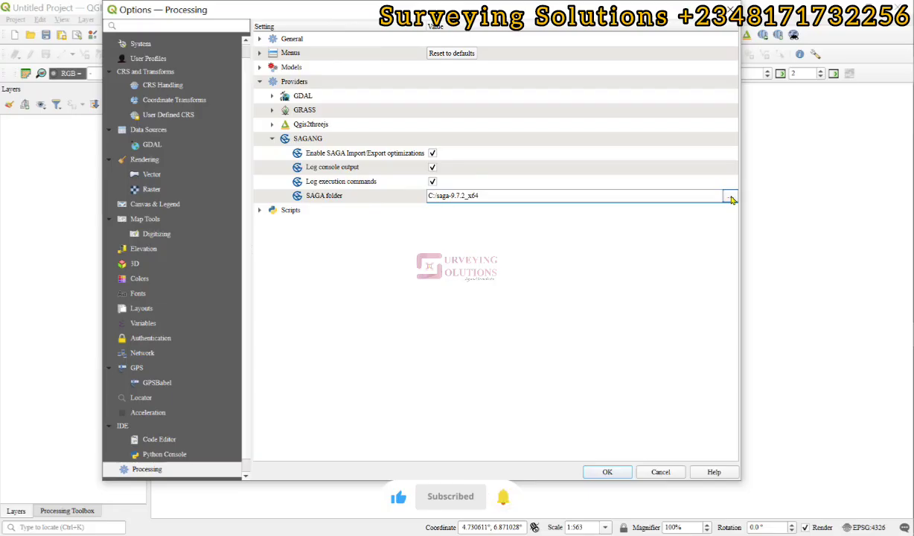
click(731, 197)
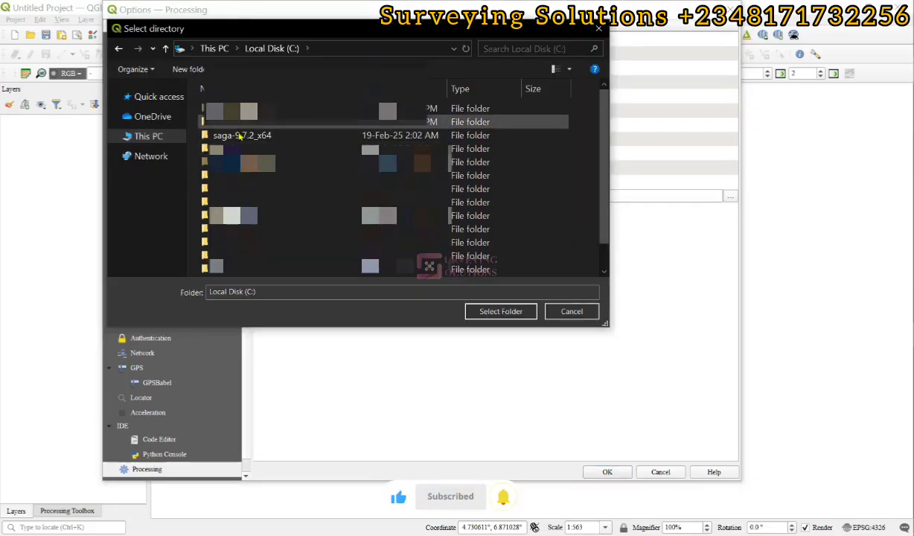
click(242, 136)
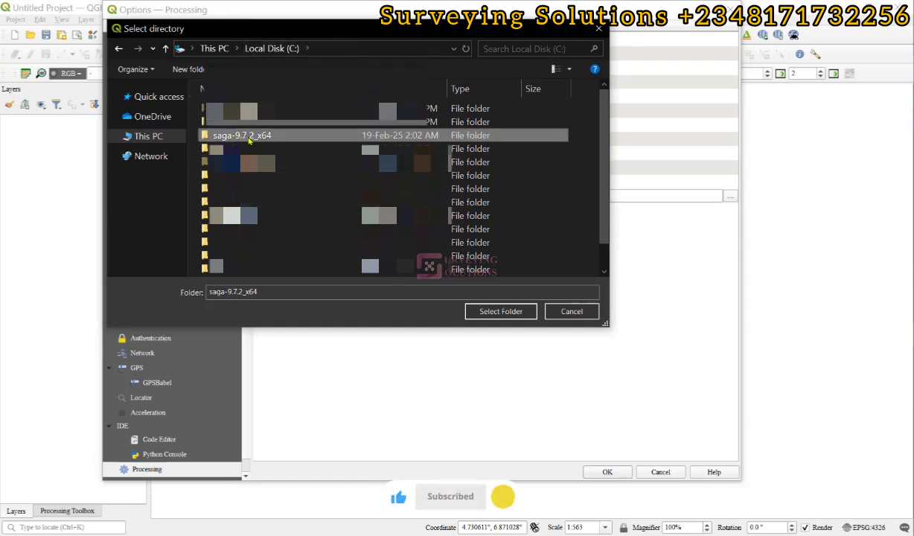
click(501, 311)
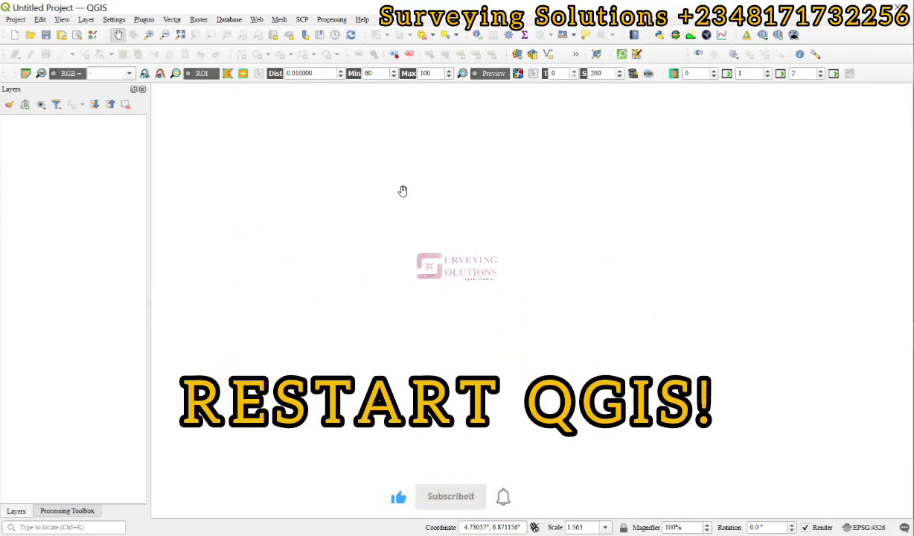
click(68, 511)
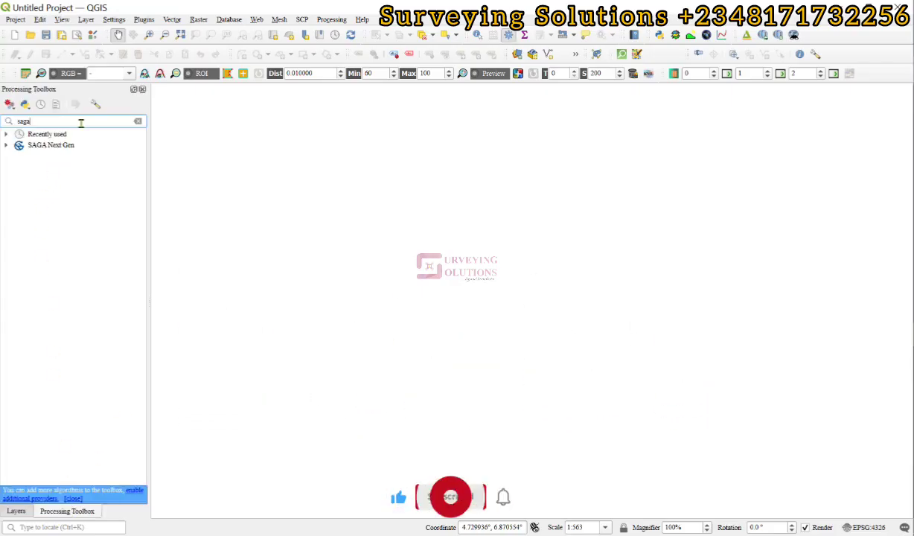
click(138, 122)
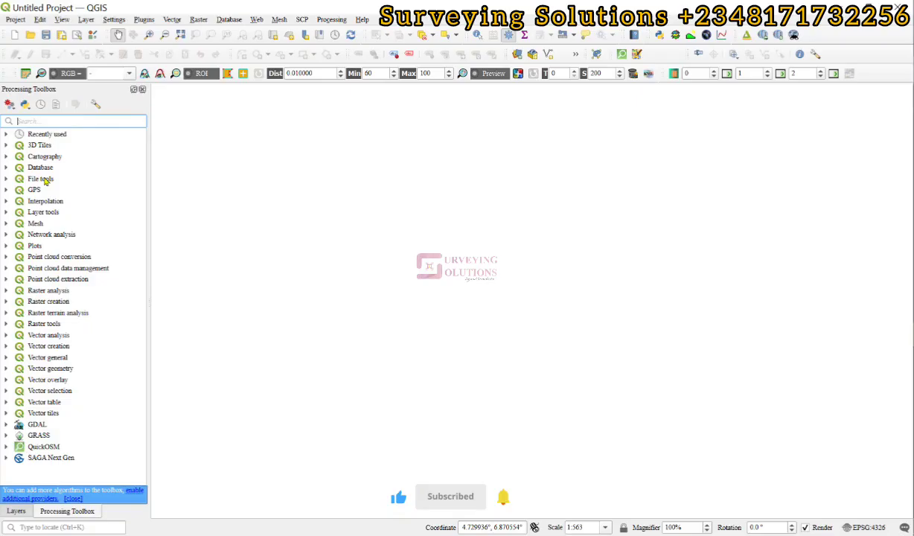
click(7, 457)
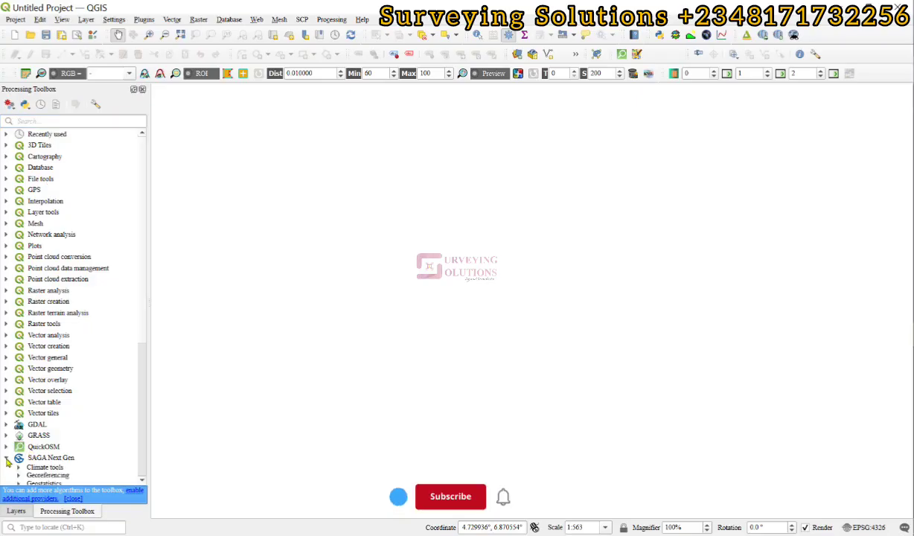
click(66, 120)
text(saga)
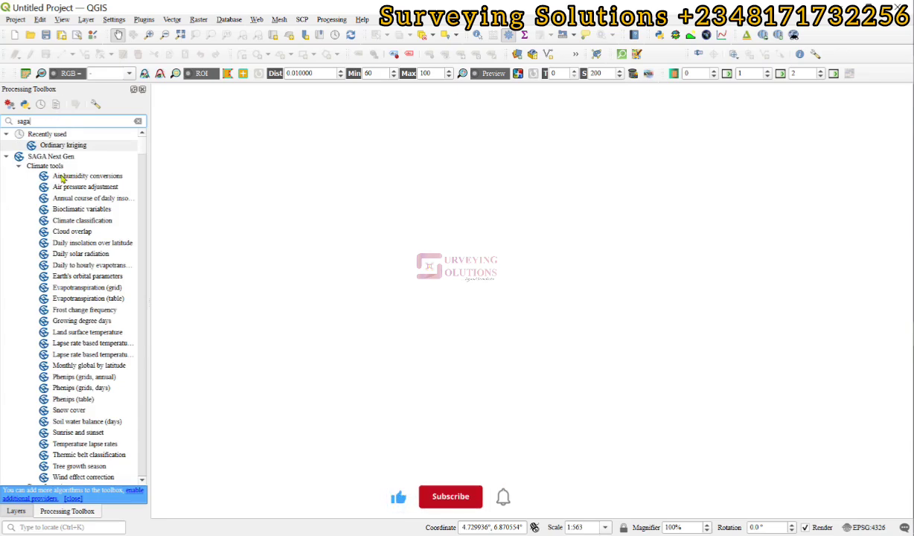
scroll(66, 209, down, 7)
scroll(70, 261, down, 13)
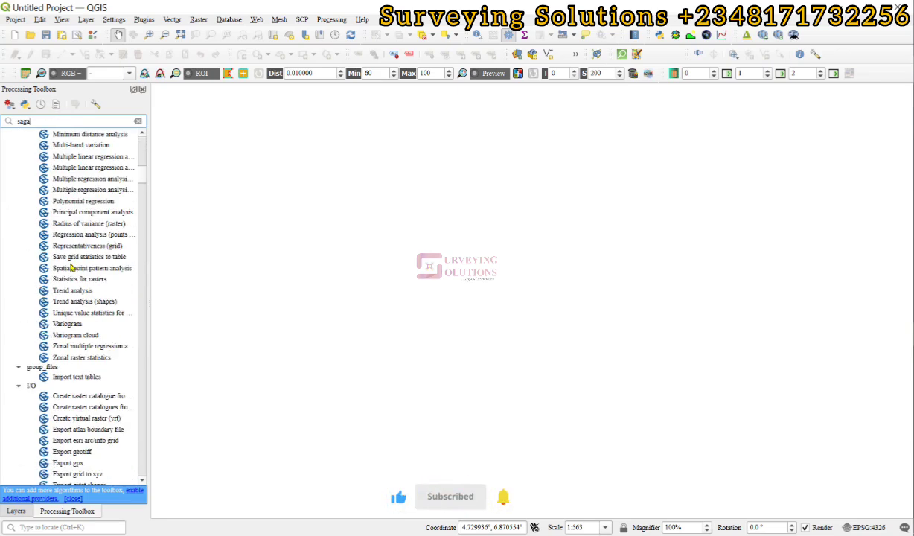
scroll(71, 265, up, 14)
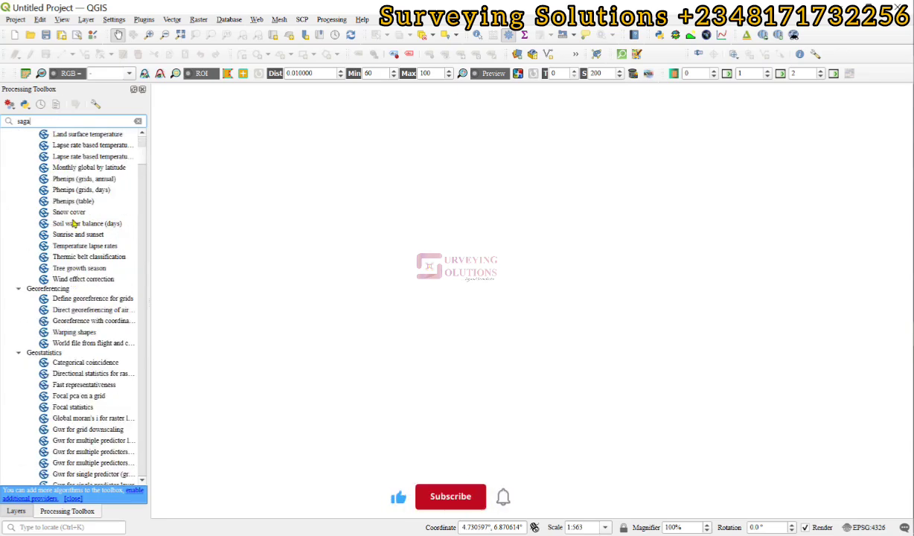
scroll(71, 255, up, 4)
scroll(69, 253, up, 2)
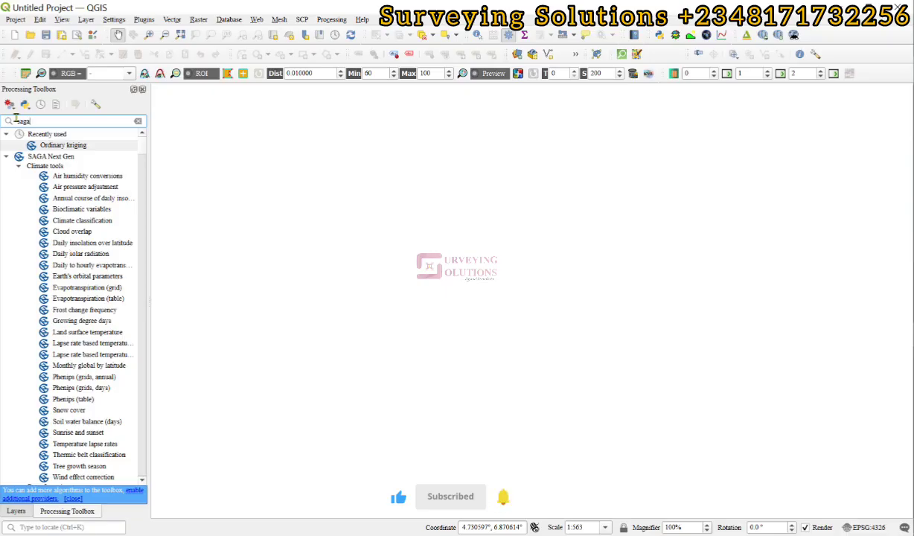
click(138, 123)
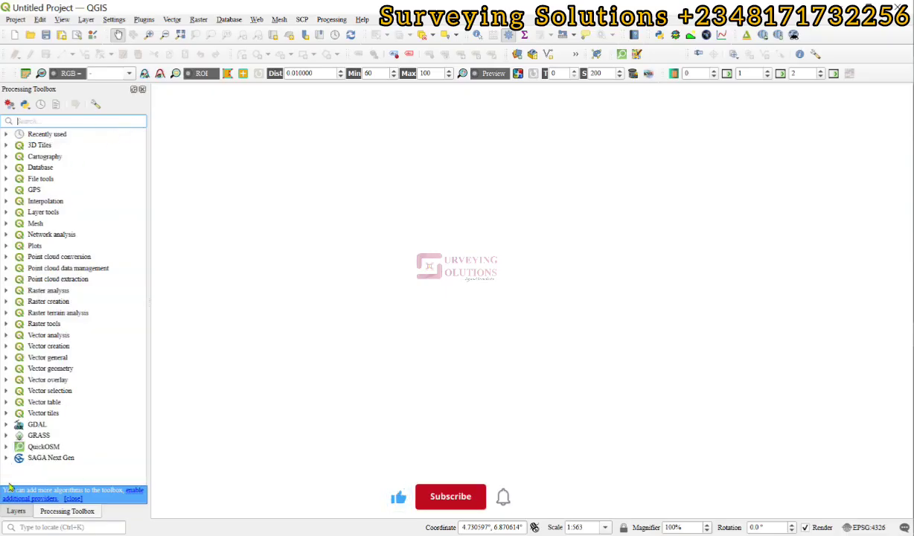
click(15, 511)
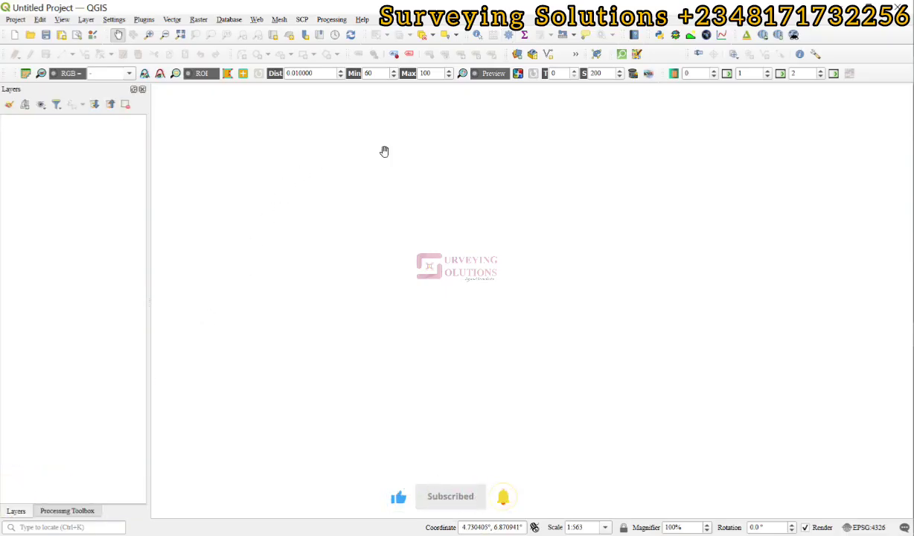